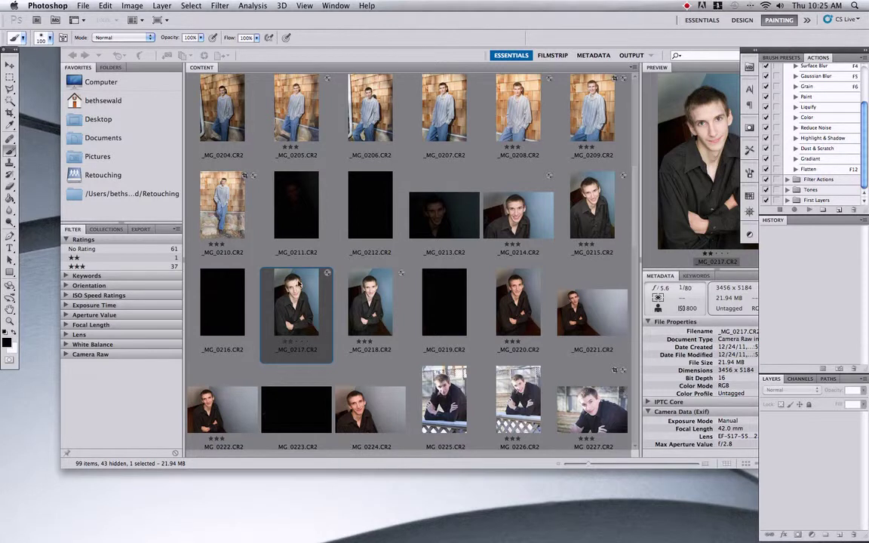
- Bring Adobe Bridge, showing the Raw folder of CR2 portraits, in front of Photoshop
left_click(298, 291)
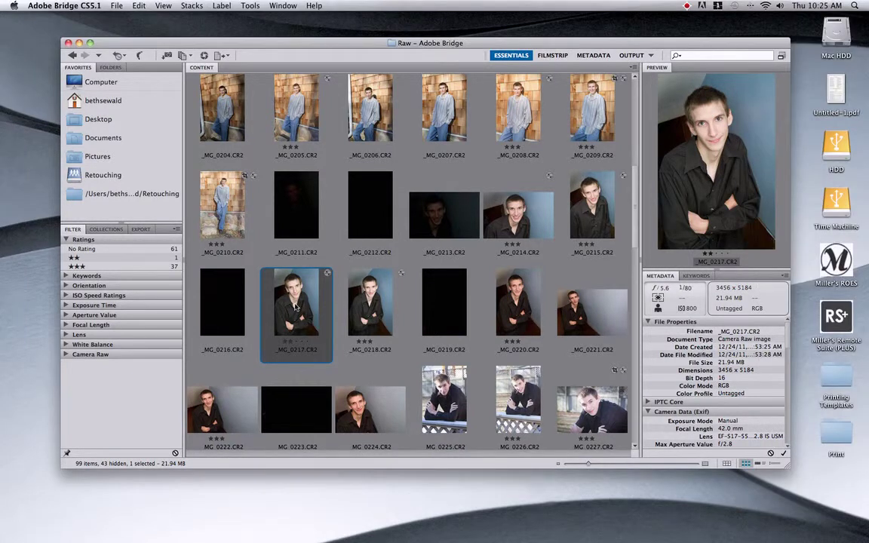
- Open _MG_0217.CR2 in Camera Raw, set Brightness to +38, and open it in Photoshop
double_click(296, 305)
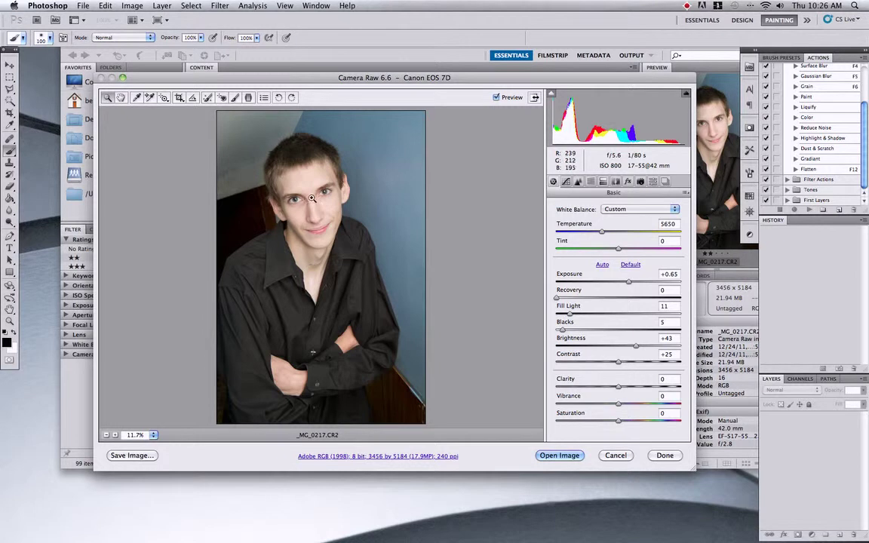
left_click(286, 177)
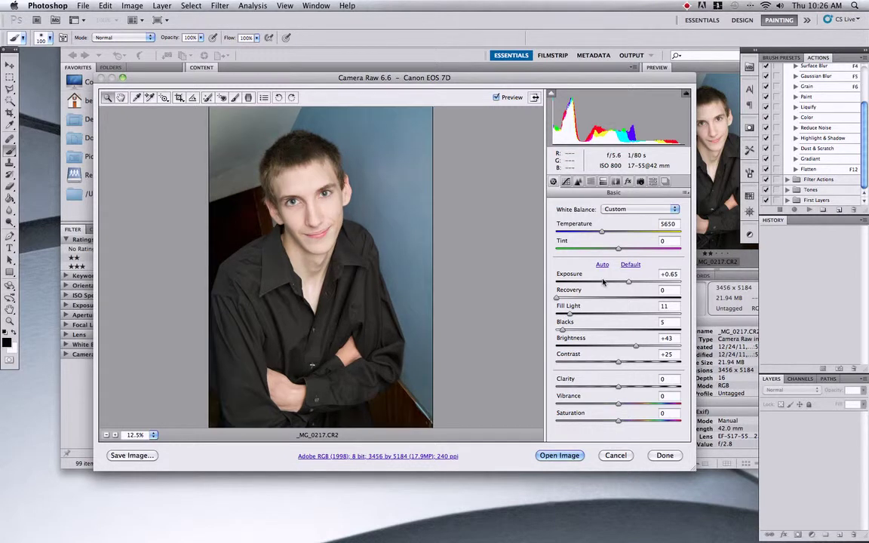
left_click_drag(636, 346, 632, 347)
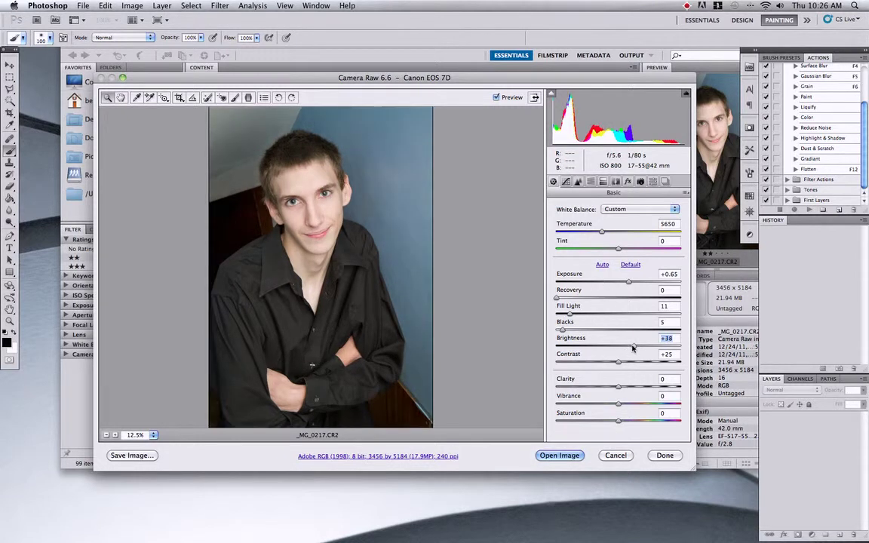
left_click(559, 456)
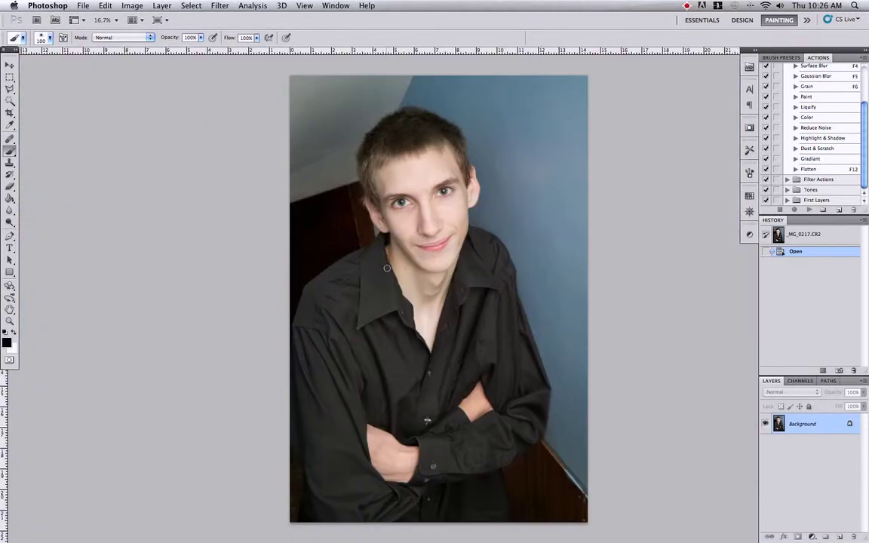
- Fit the portrait to the window, pick the Move tool, and add an empty layer
key("super+0")
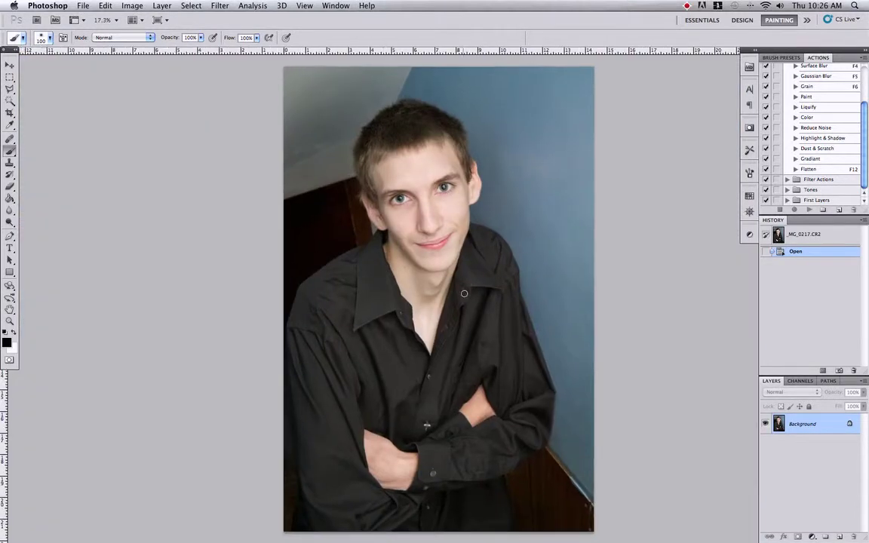
key("v")
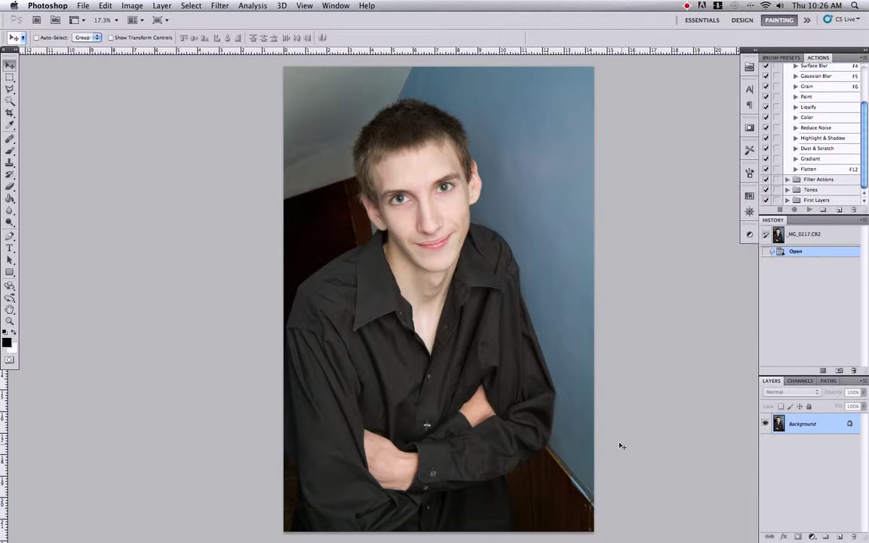
left_click(841, 536)
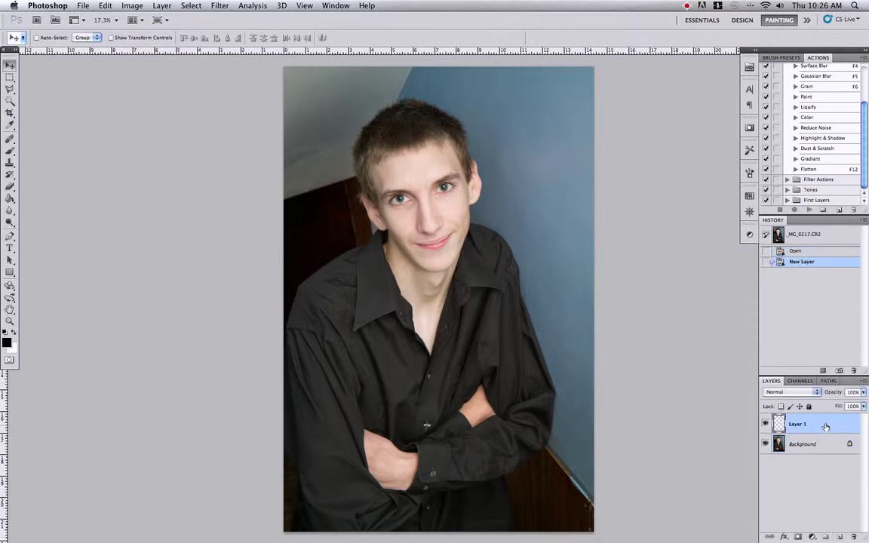
- Stamp all visible content onto the new layer and rename it 'hi pass'
key("super+alt+shift+e")
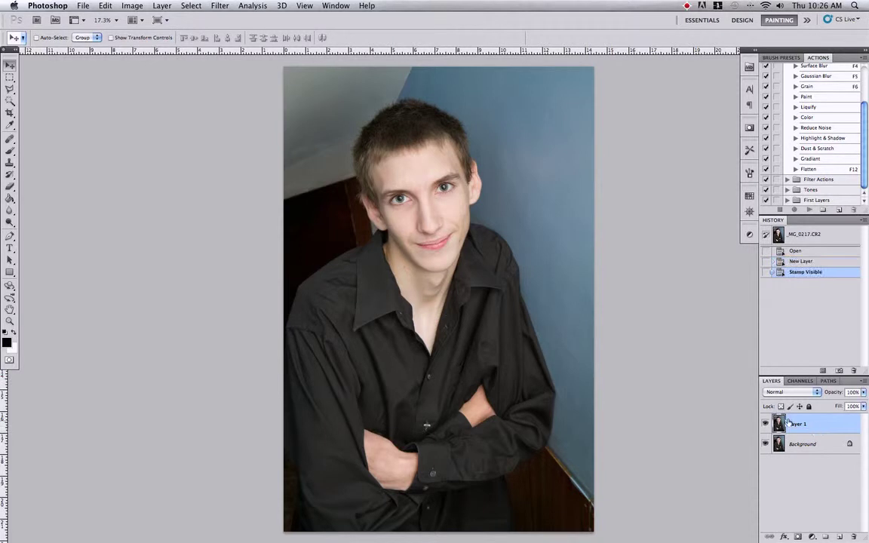
double_click(797, 424)
type("hi pass")
key("Return")
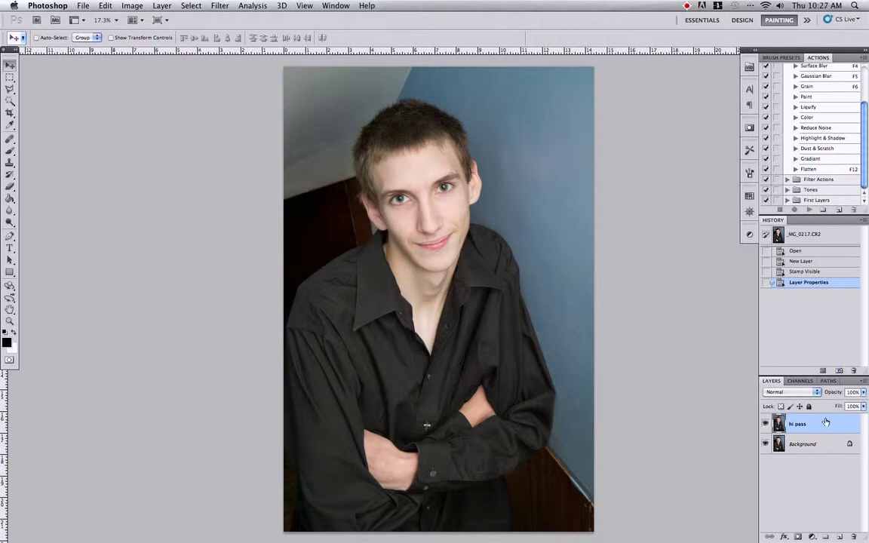
- Convert the hi pass layer to a Smart Object
right_click(823, 424)
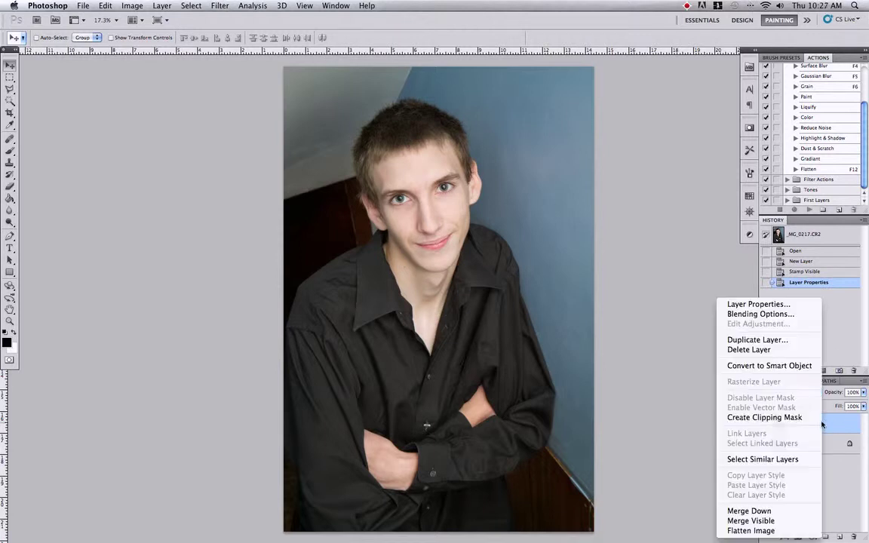
left_click(789, 366)
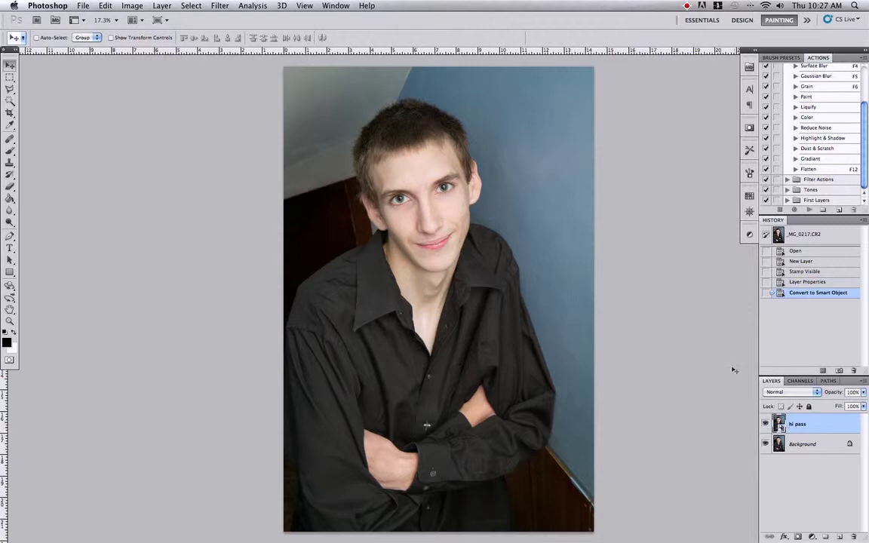
left_click(223, 6)
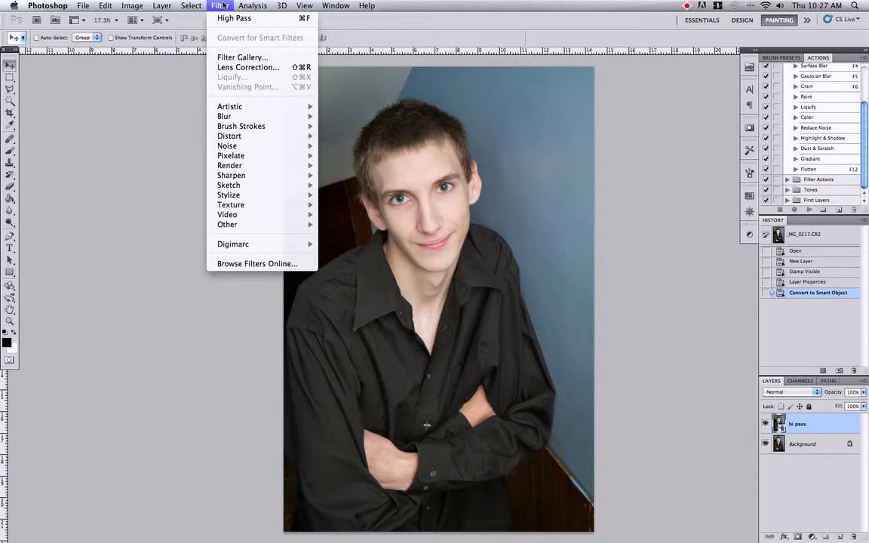
- Run Filter > Other > High Pass on the hi pass layer, settling on a 12-pixel radius
mouse_move(257, 224)
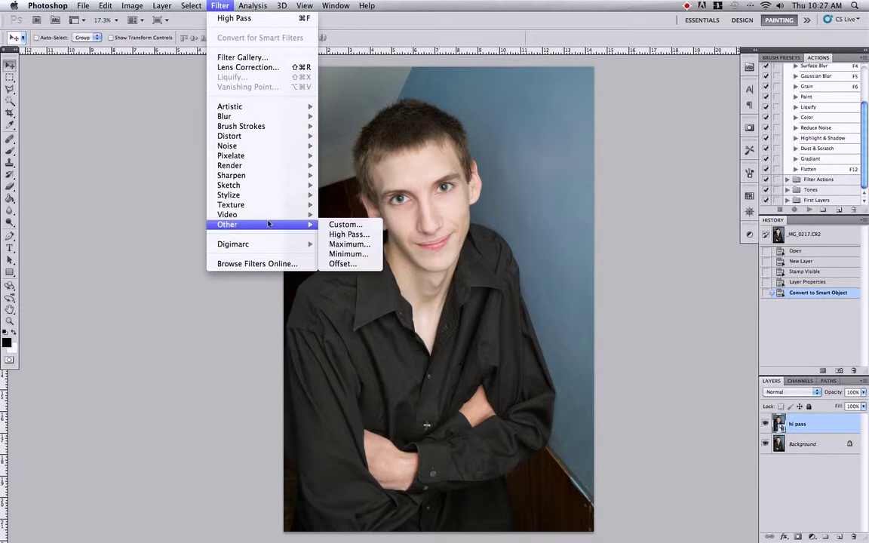
left_click(339, 235)
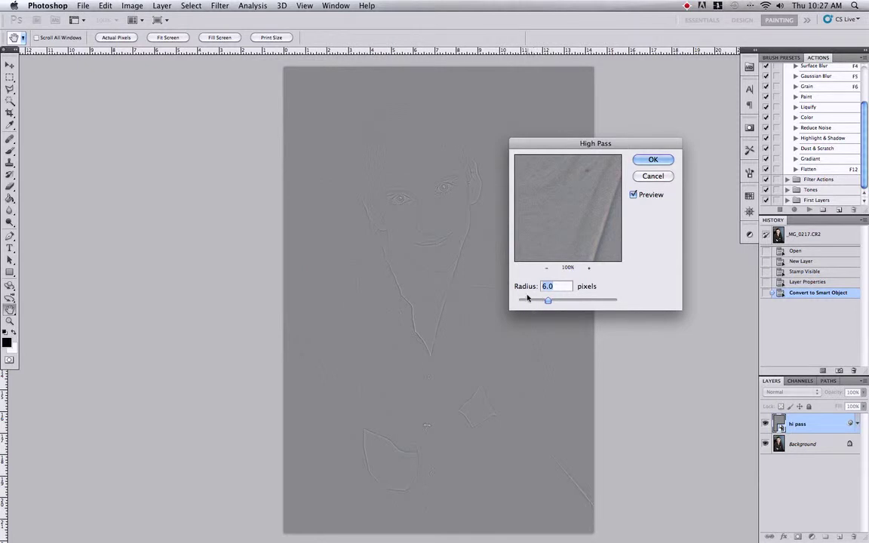
left_click_drag(547, 300, 605, 300)
mouse_move(551, 300)
left_mouse_down()
mouse_move(522, 300)
mouse_move(606, 304)
mouse_move(558, 301)
left_mouse_up()
type("12")
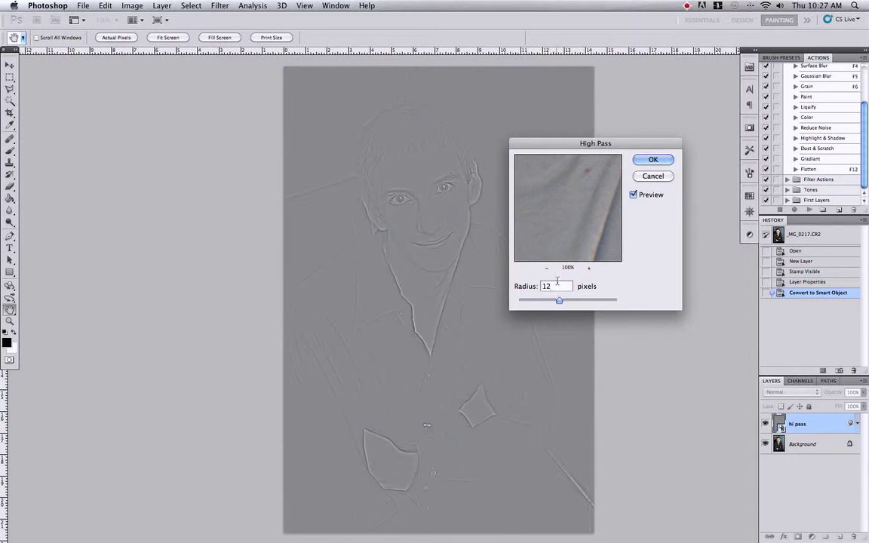
left_click(653, 160)
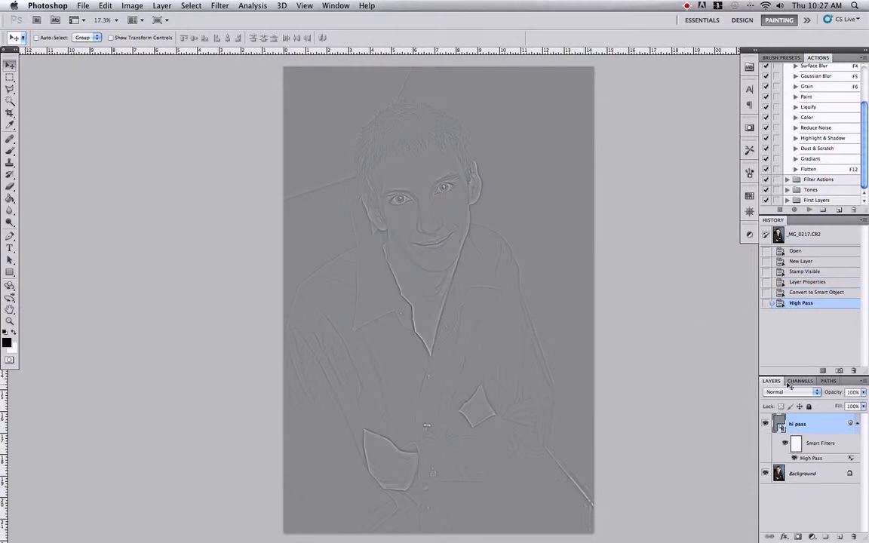
left_click(783, 392)
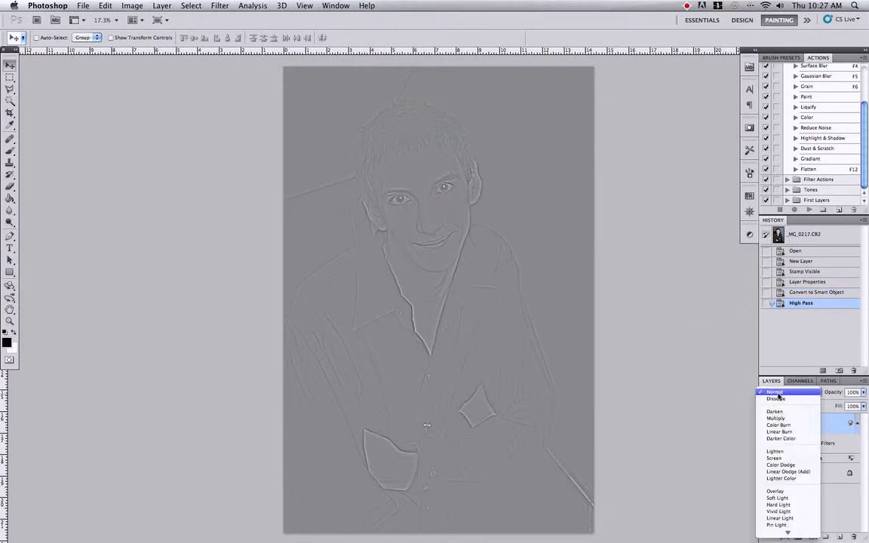
- Set the hi pass layer to Soft Light and toggle its visibility to compare
left_click(776, 498)
left_click(857, 423)
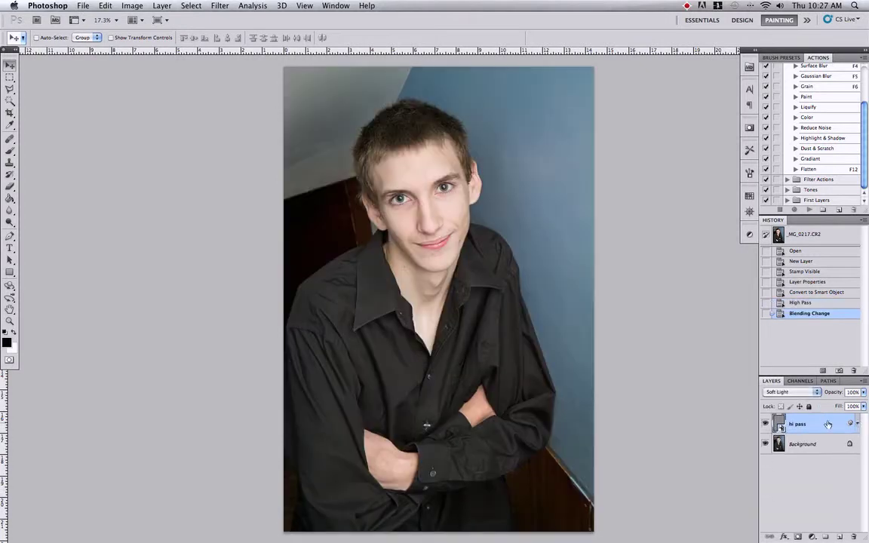
left_click(765, 424)
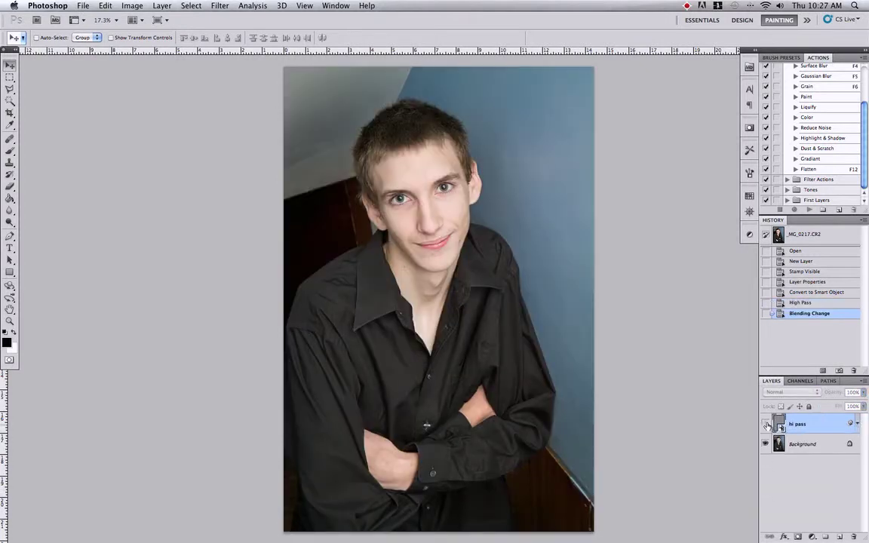
left_click(766, 424)
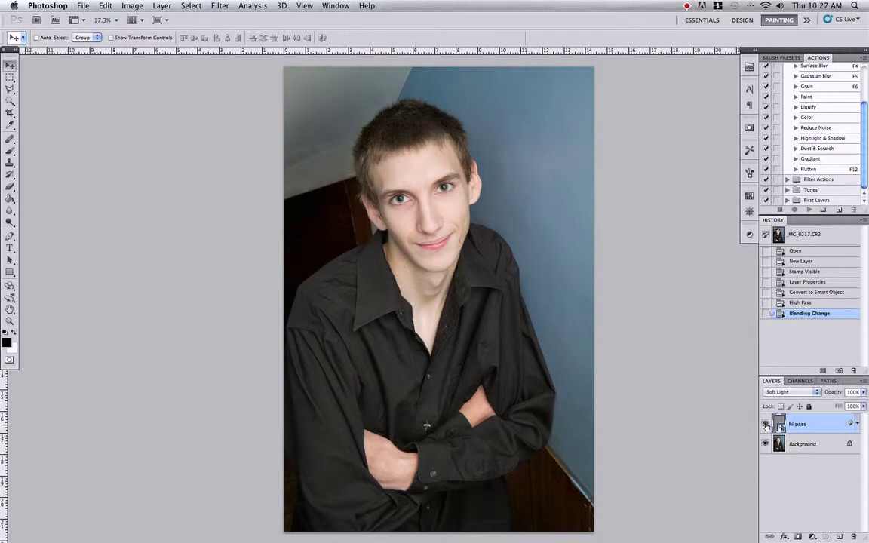
- View the portrait at Actual Pixels, then zoom out to inspect the whole face
right_click(430, 180)
left_click(474, 184)
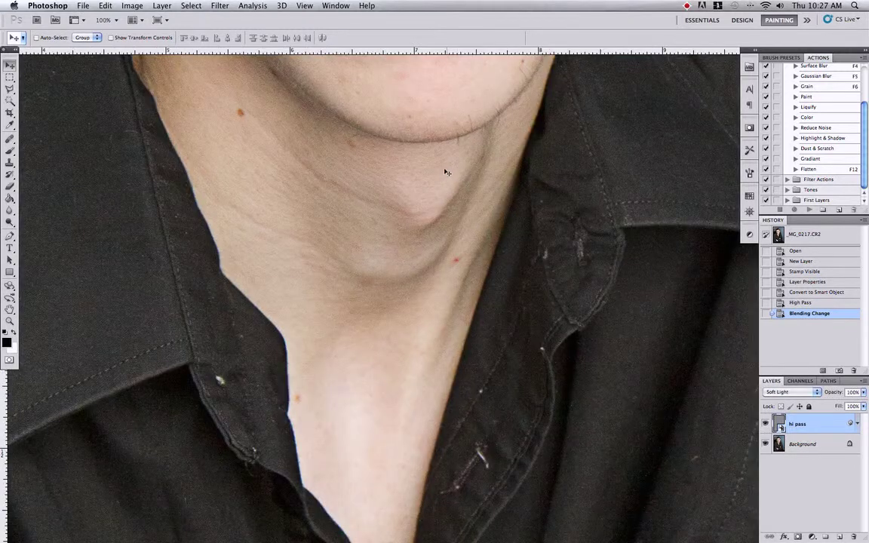
key("super+minus")
scroll(423, 223, "up", 10)
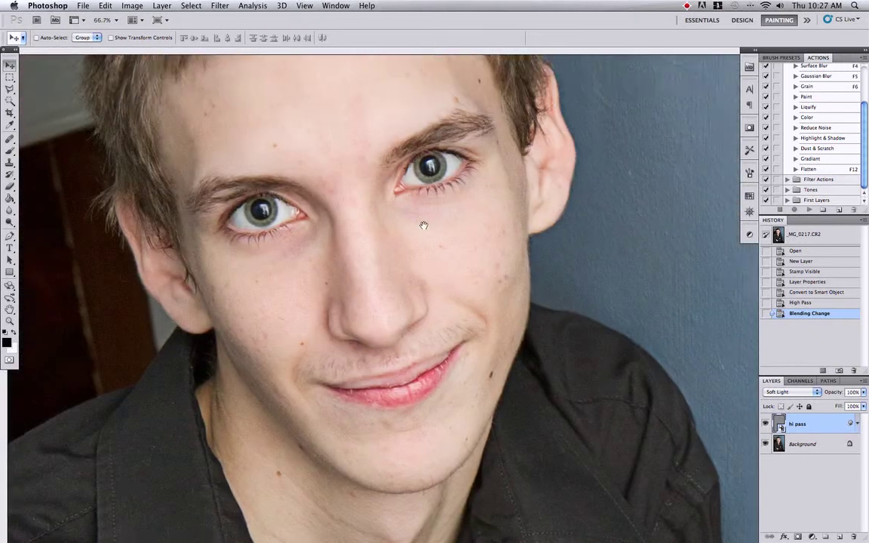
scroll(426, 229, "down", 4)
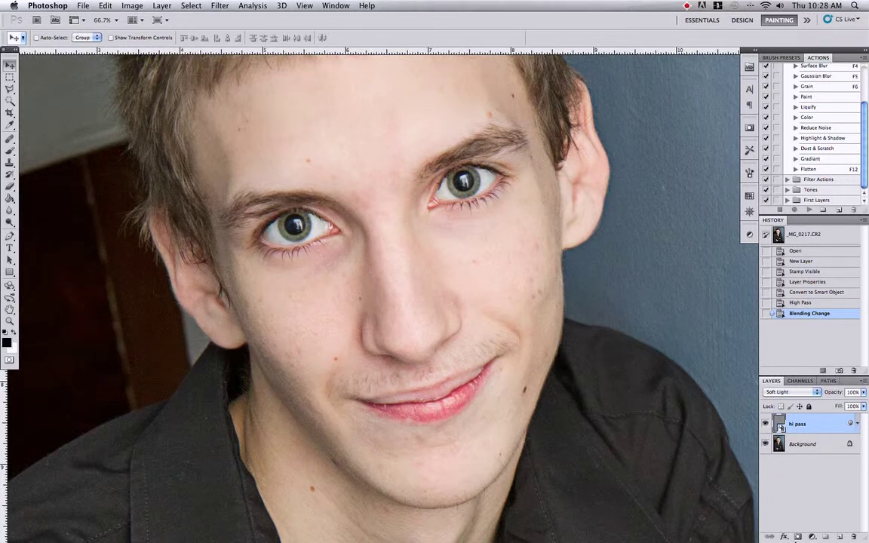
- Add a hide-all mask to hi pass and brush sharpening back over both eyes and the cheek
left_click(797, 536, "alt")
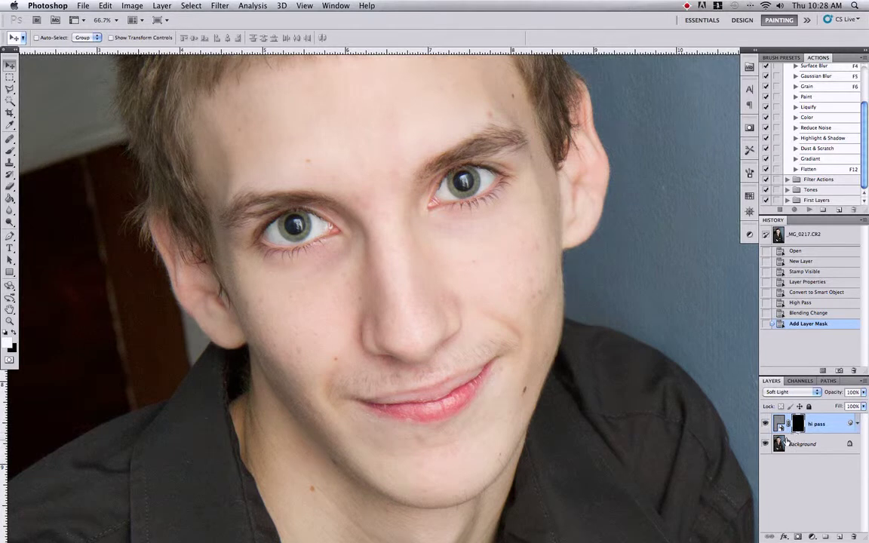
key("b")
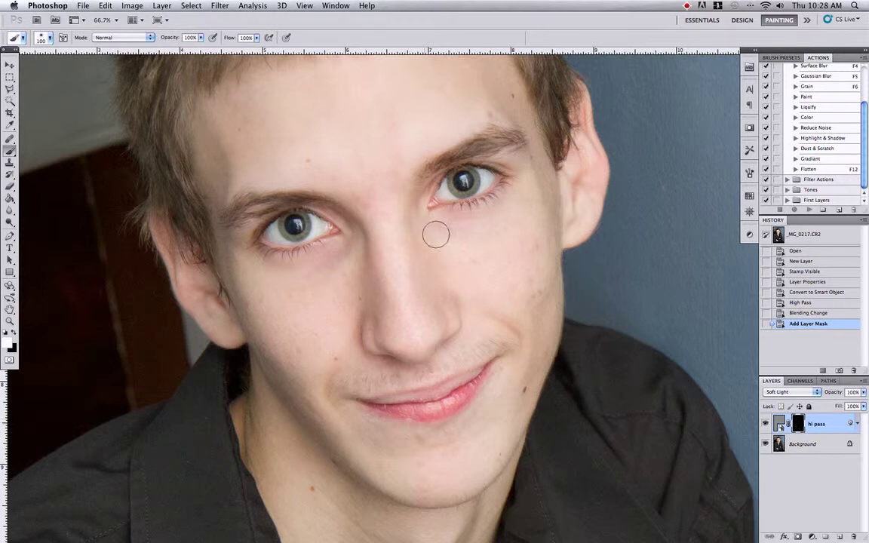
left_click(9, 150)
mouse_move(298, 226)
left_mouse_down()
mouse_move(280, 189)
mouse_move(306, 219)
left_mouse_up()
mouse_move(445, 185)
left_mouse_down()
mouse_move(452, 201)
mouse_move(459, 198)
left_mouse_up()
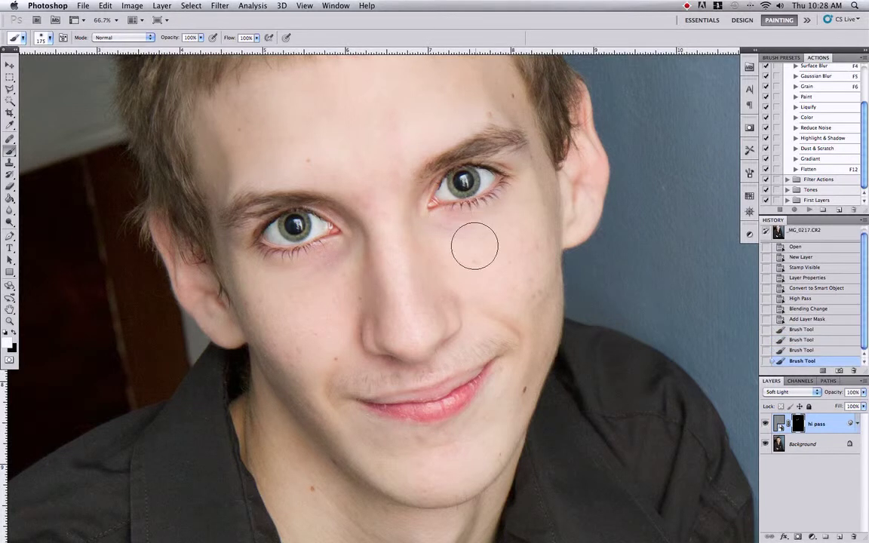
left_click_drag(264, 198, 340, 242)
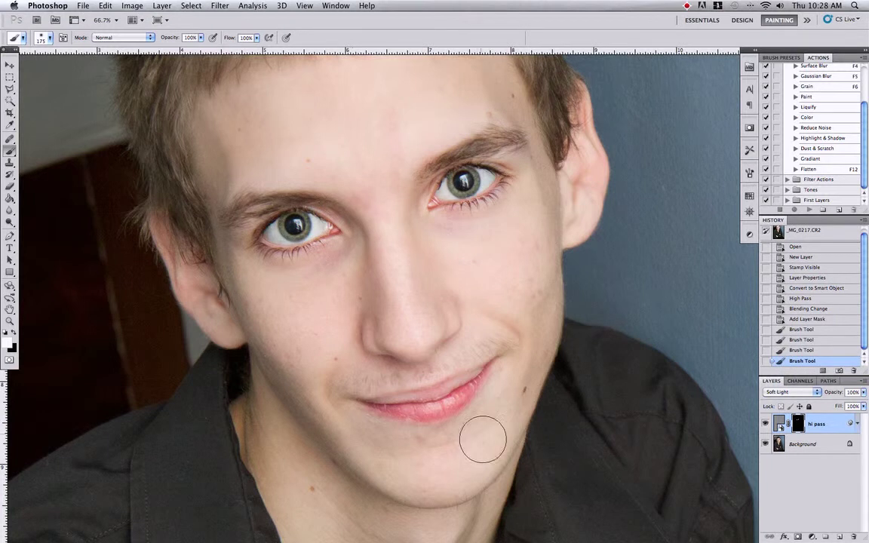
- At brush size 125 and 52% opacity, reveal sharpening on lips, hair, face and cheek
key("bracketleft")
key("bracketleft")
left_click(200, 37)
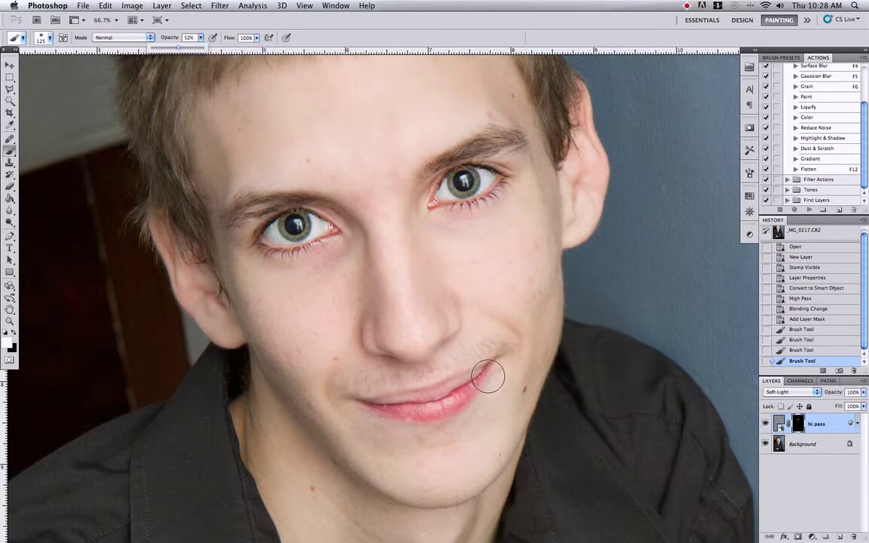
left_click(463, 391)
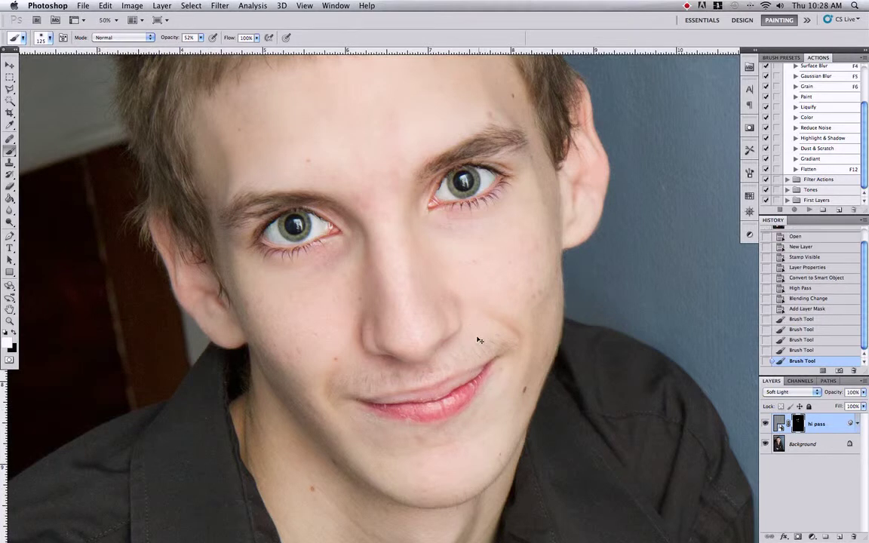
key("super+minus")
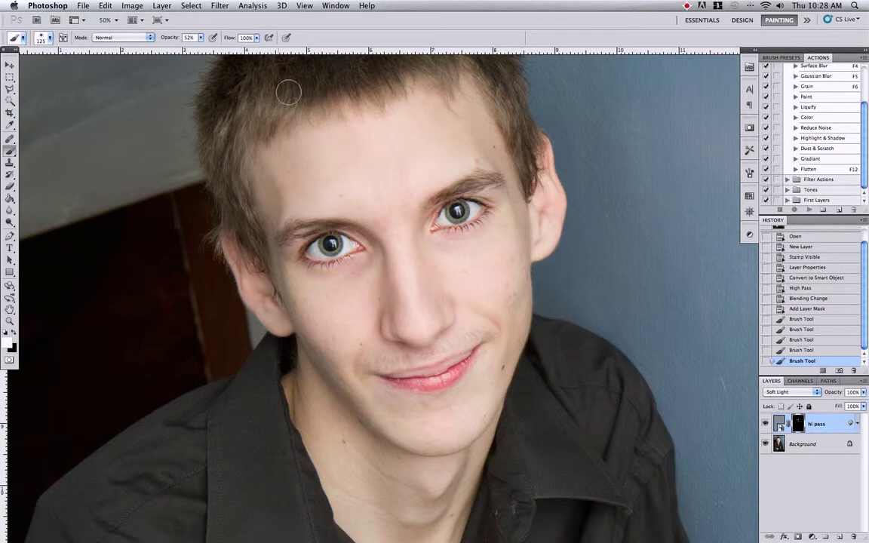
left_click(479, 327)
left_click(391, 412)
left_click(303, 318)
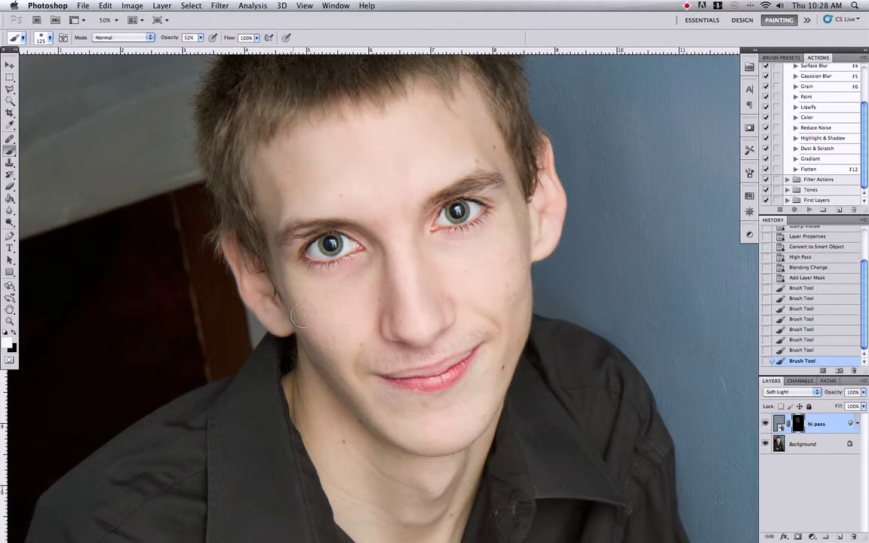
key("v")
key("super+0")
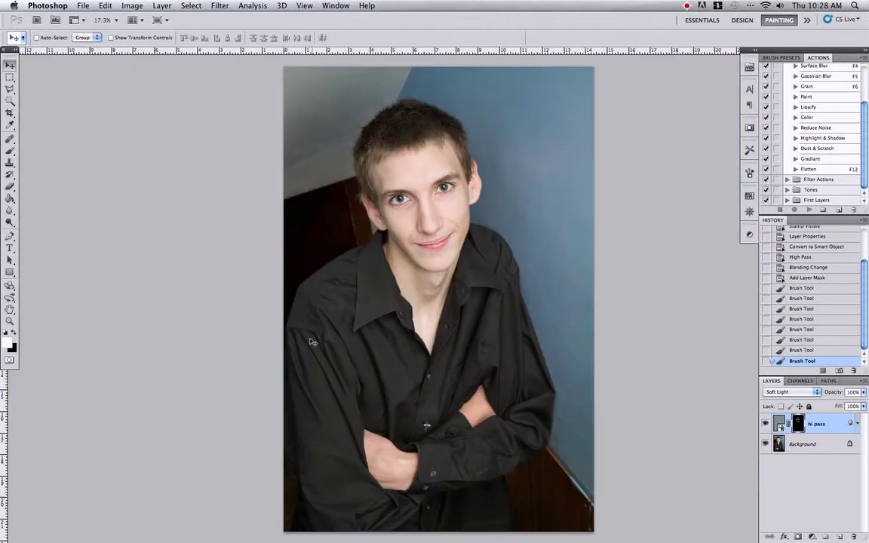
key("super+plus")
key("super+plus")
key("super+plus")
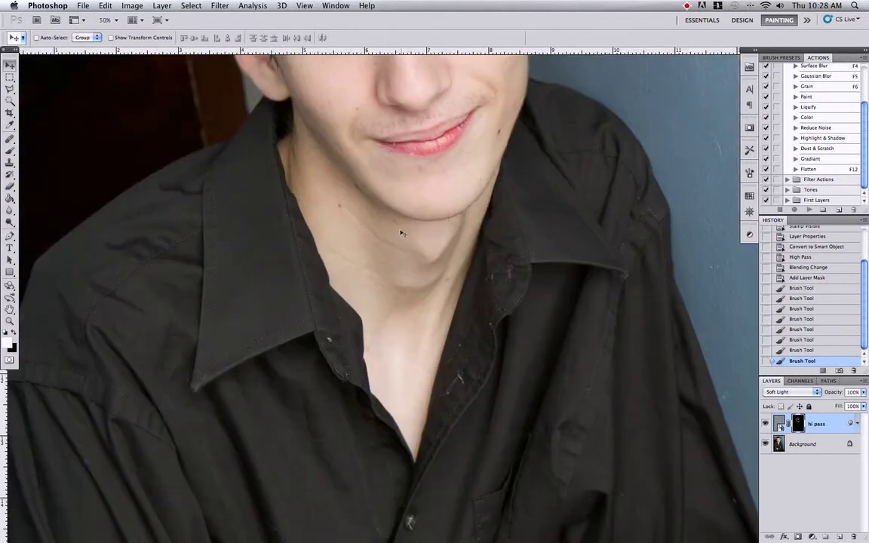
left_click_drag(411, 200, 415, 353)
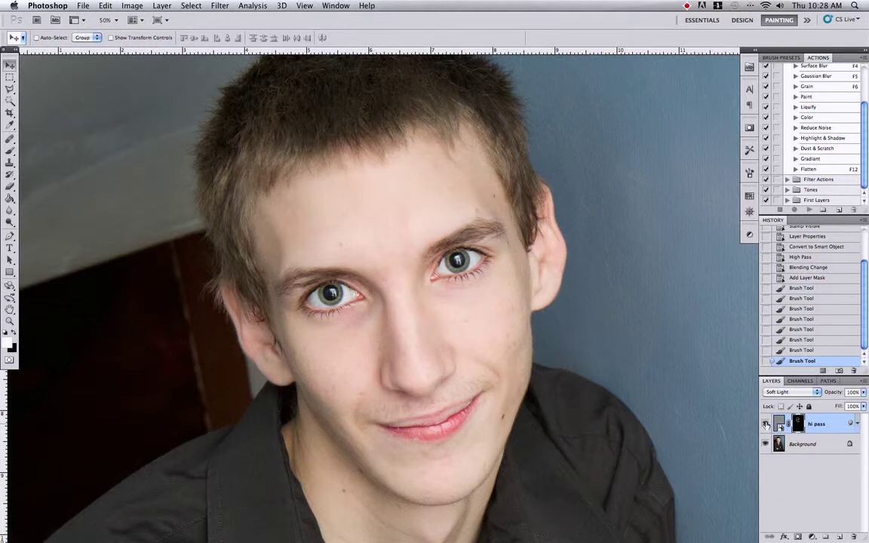
left_click(766, 424)
left_click(765, 425)
key("super+minus")
key("super+minus")
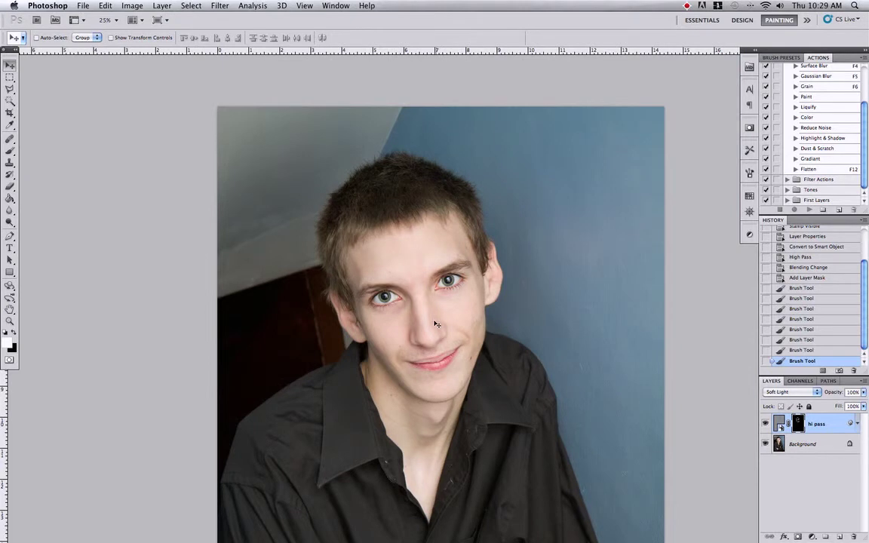
key("super+0")
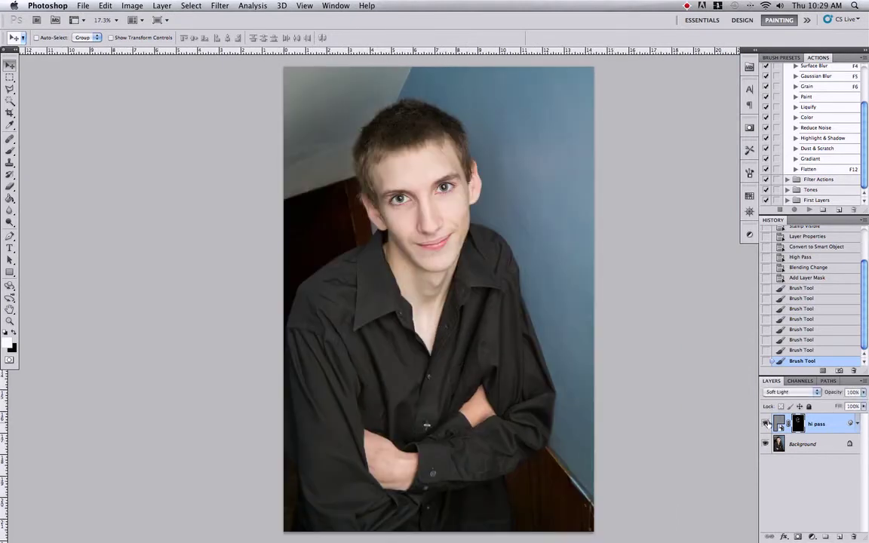
- Expand hi pass's Smart Filters, zoom to 50% on the face, and make black the foreground colour
left_click(856, 423)
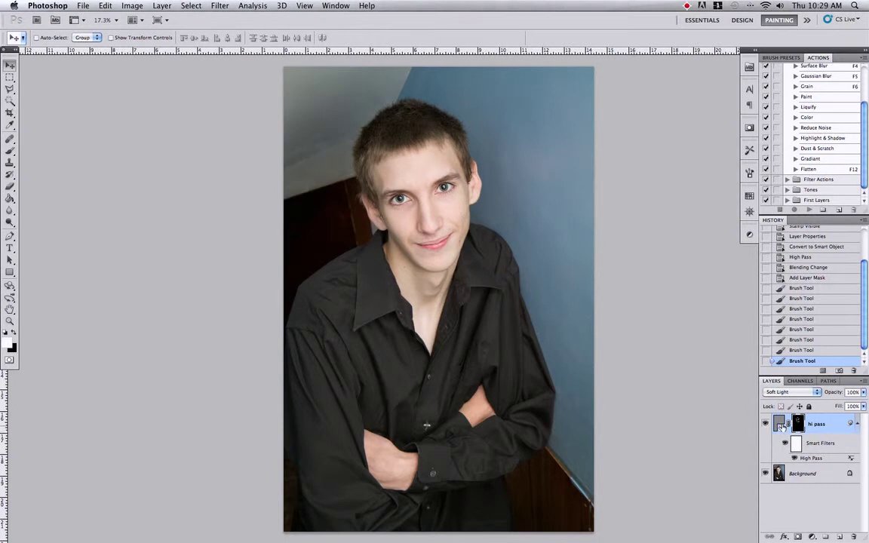
key("super+plus")
key("super+plus")
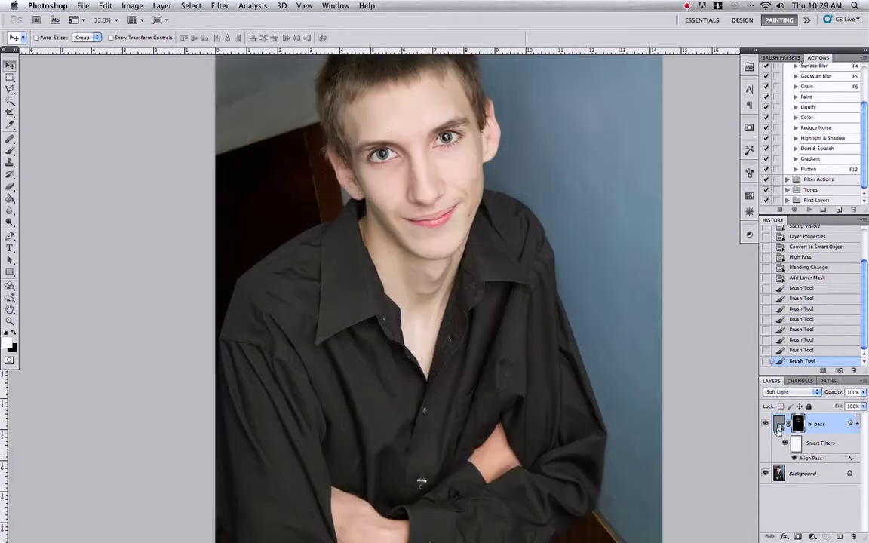
left_click_drag(462, 193, 471, 346)
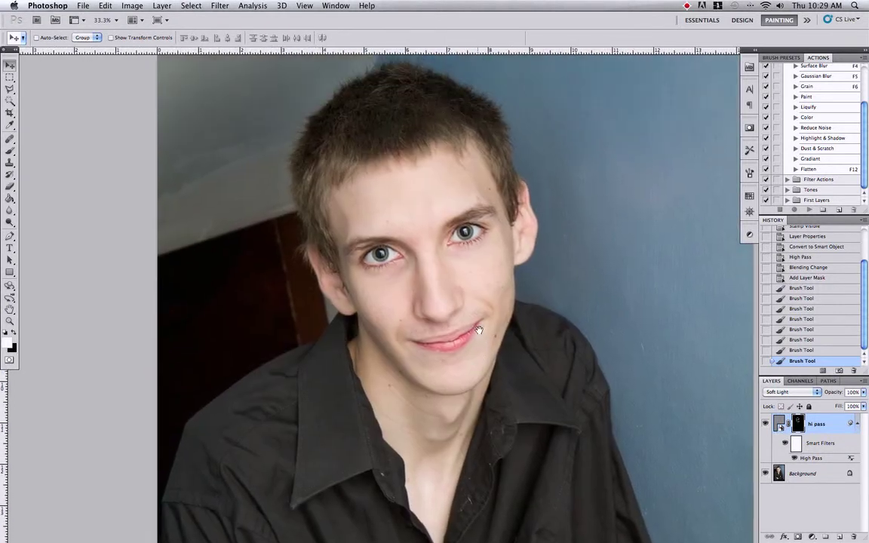
key("super+plus")
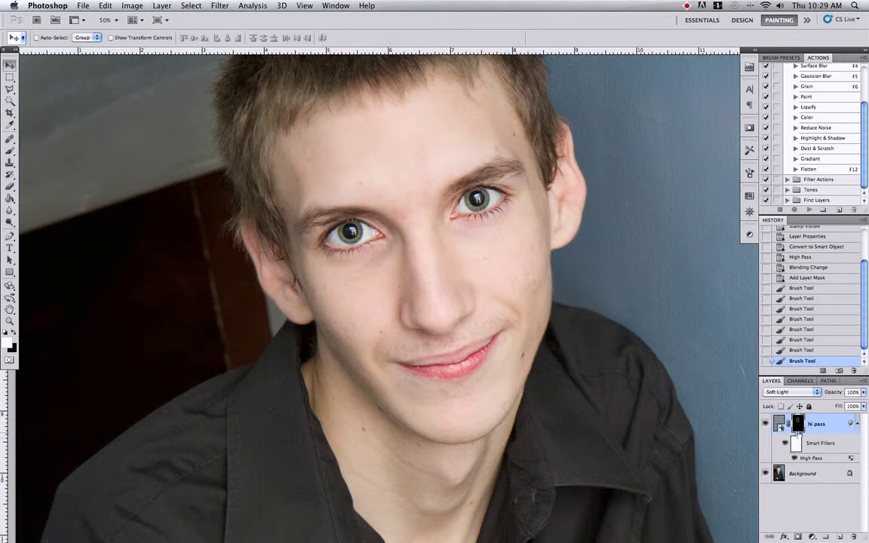
key("x")
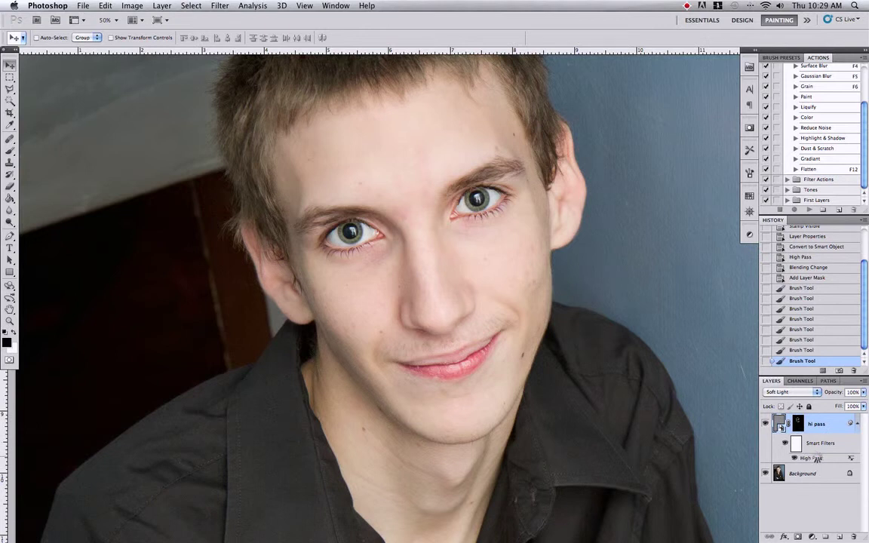
- Reopen the High Pass smart filter, try different Radius values, and apply the new setting
double_click(813, 458)
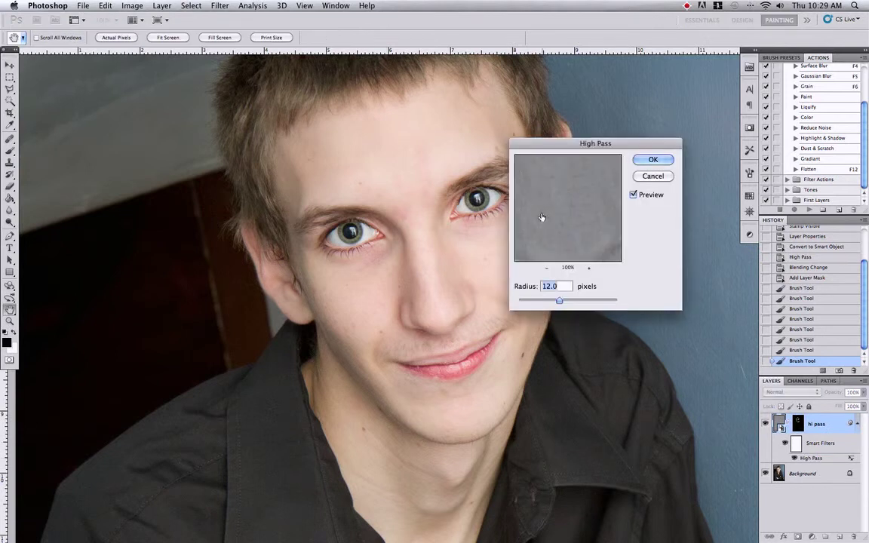
left_click_drag(559, 300, 593, 300)
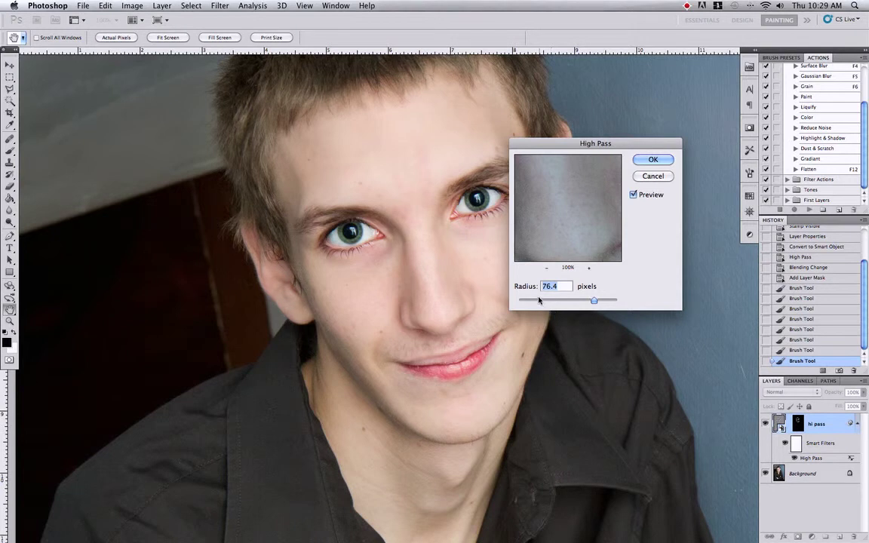
left_click_drag(538, 301, 562, 303)
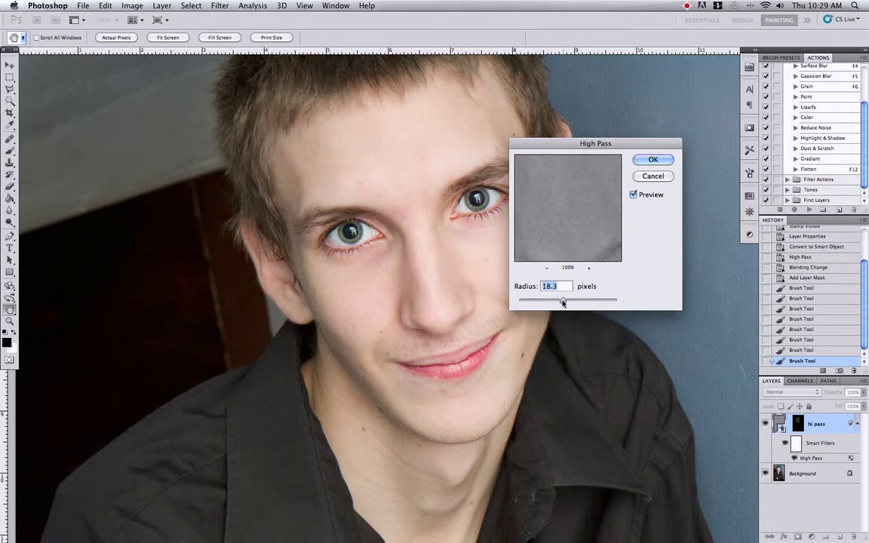
left_click(649, 159)
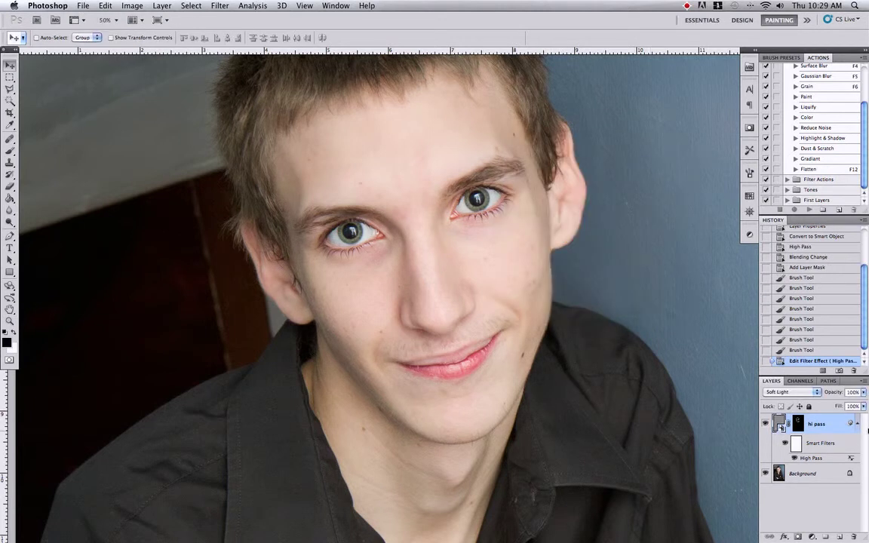
left_click(857, 423)
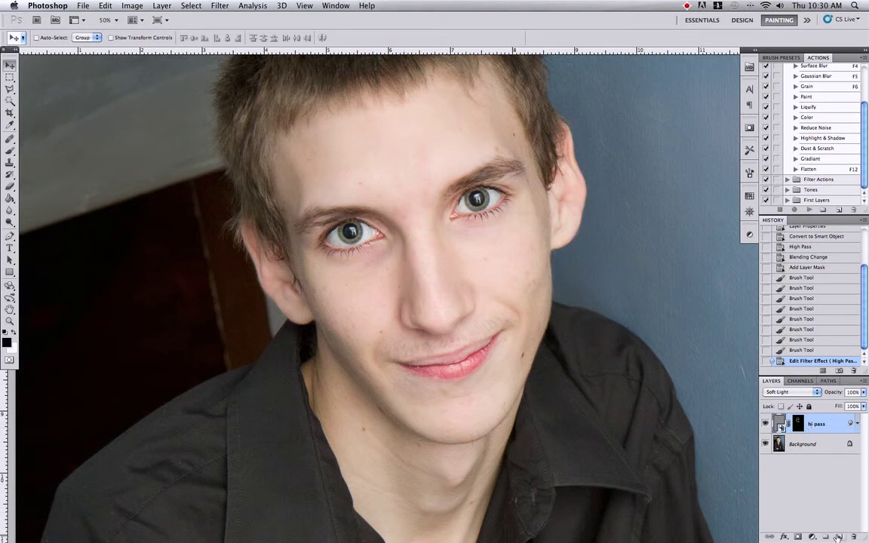
- Add empty layers Layer 1 to Layer 3 above hi pass with Cmd+Shift+Alt+N
key("super+alt+shift+n")
key("super+alt+shift+n")
key("super+alt+shift+n")
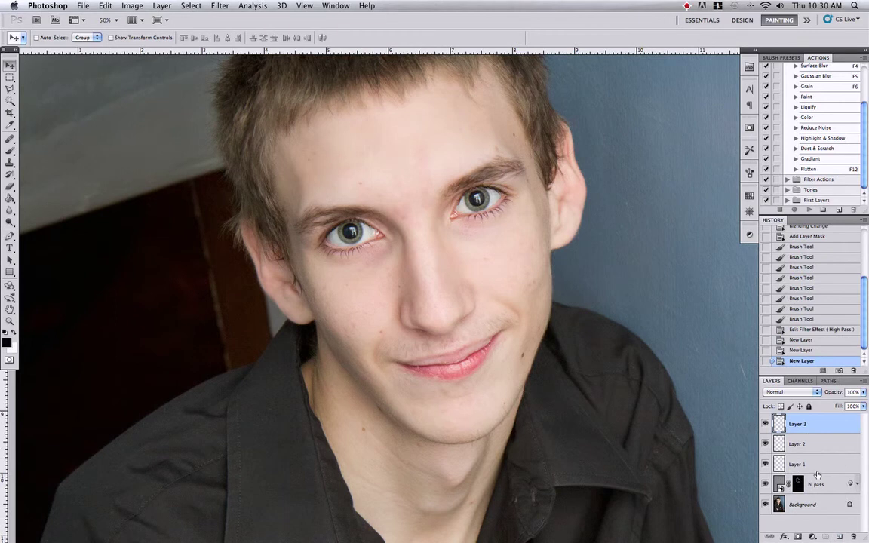
- Drag the hi pass layer above Layer 3 to the top of the stack, then fit the photo on screen
left_click(836, 487)
left_click_drag(836, 487, 792, 427)
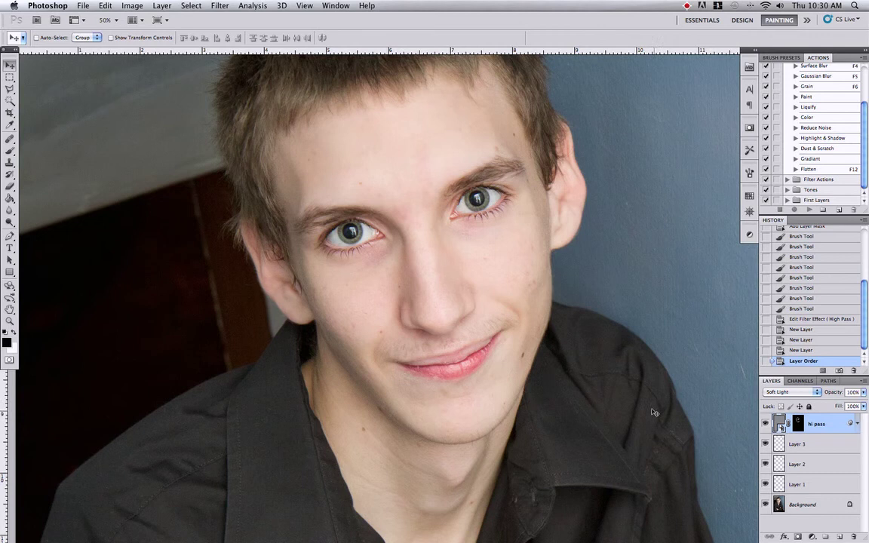
key("super+0")
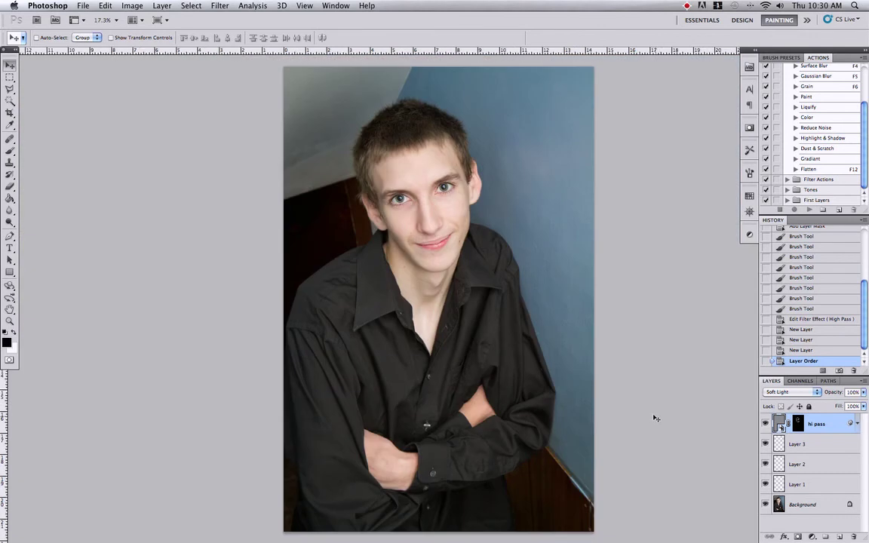